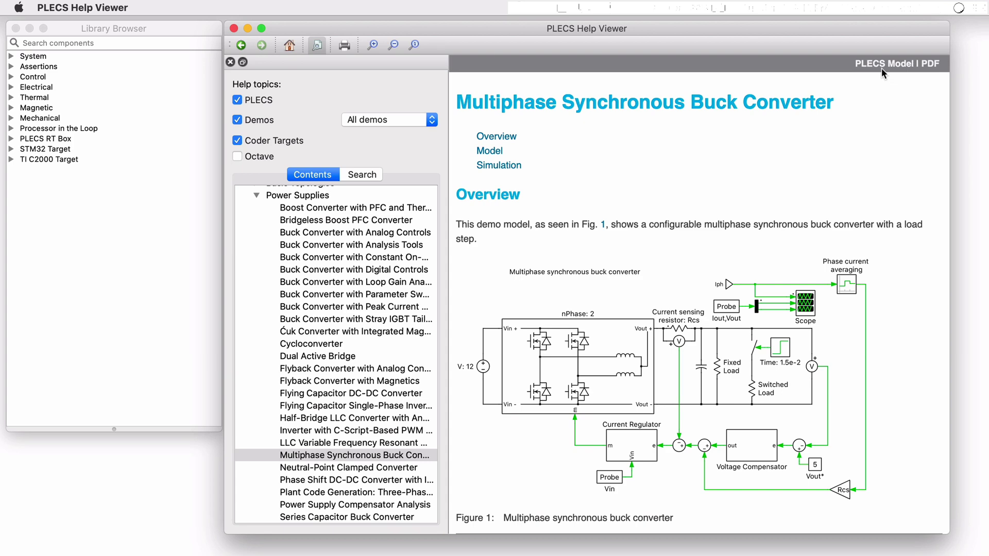
Step: Open the Multiphase Synchronous Buck Converter PLECS Model from its demo help page
left_click(882, 65)
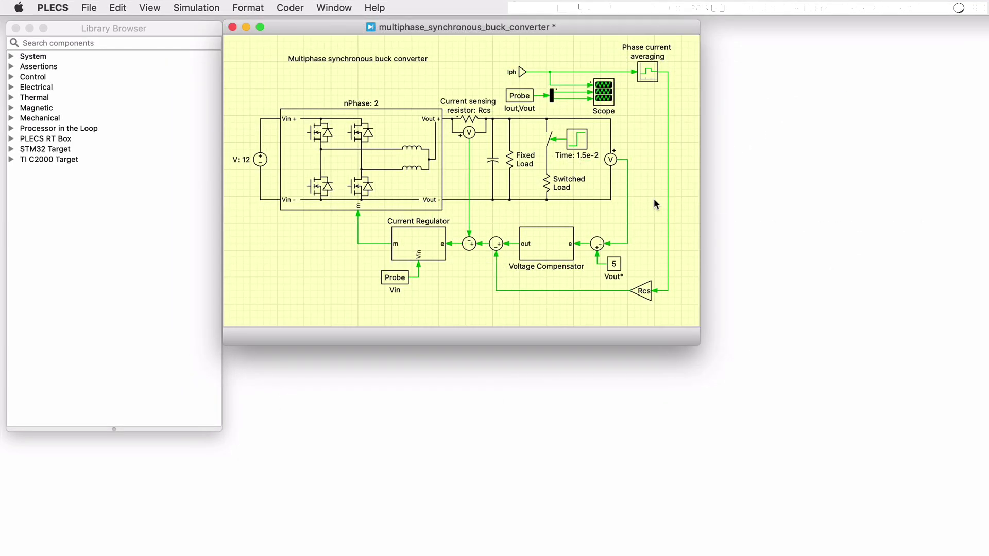
left_click(585, 148)
left_click(436, 179)
Step: Change the converter's nPhase value from 2 to 3
left_click(376, 102)
key("BackSpace")
type("3")
key("Return")
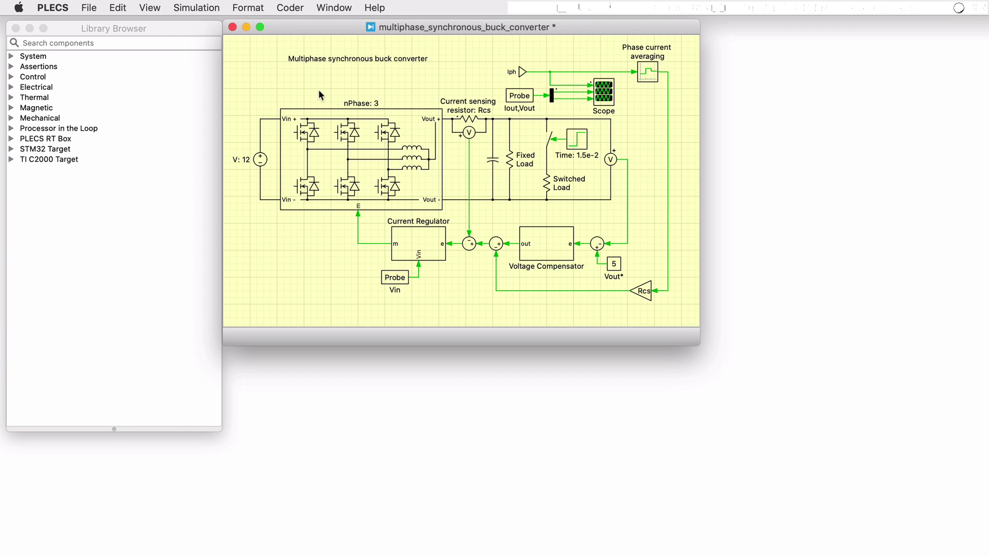
Step: Review the Initialization commands in Simulation Parameters and close the dialog with OK
left_click(213, 11)
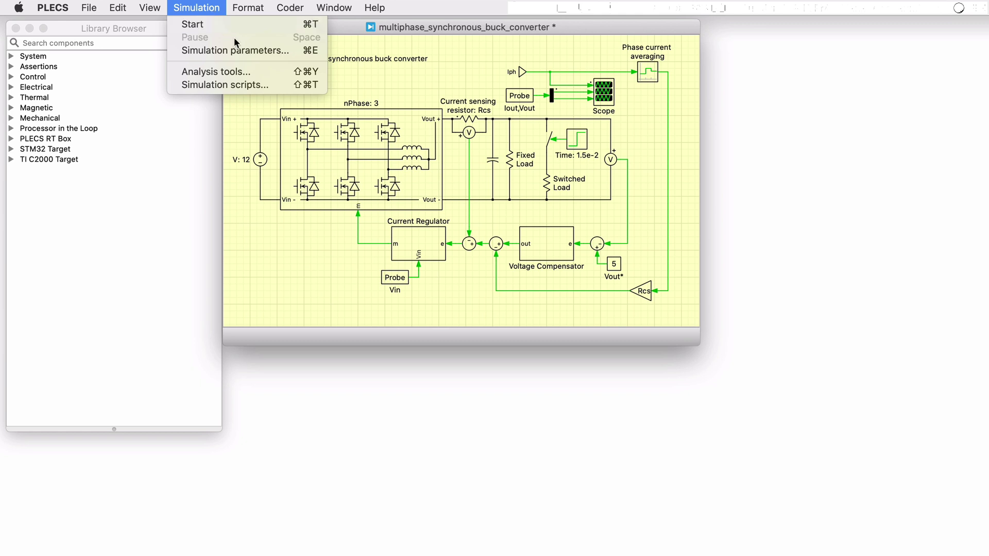
left_click(245, 49)
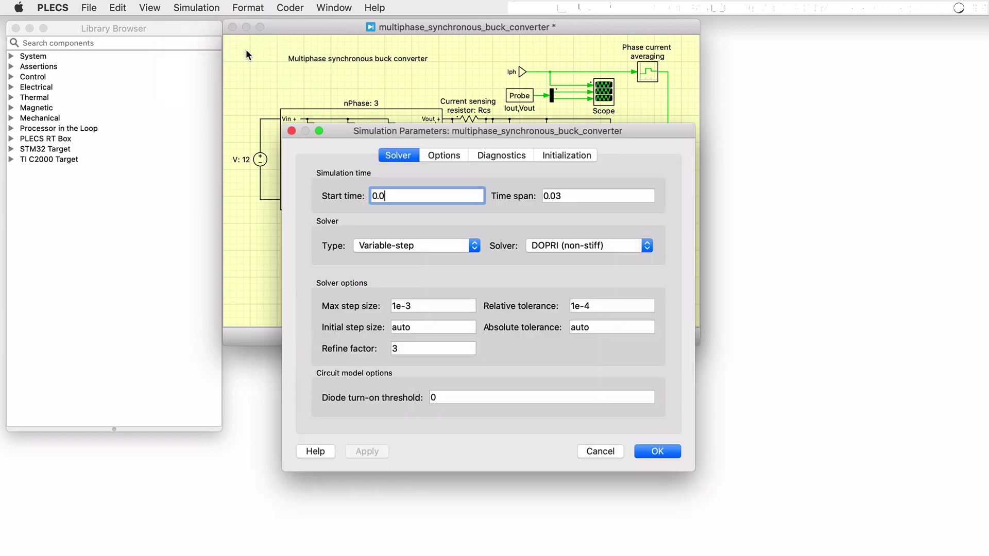
left_click(555, 155)
scroll(621, 322, "down", 5)
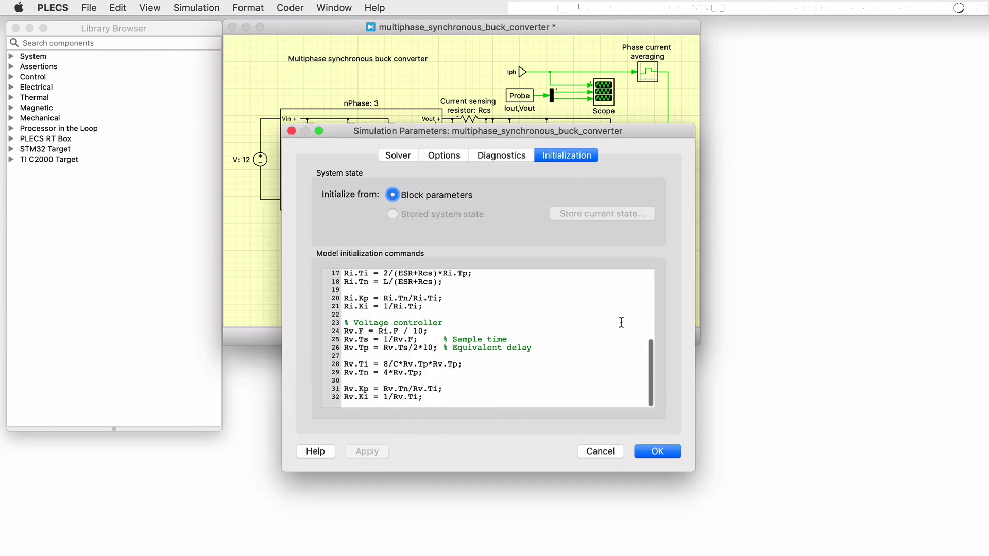
left_click(657, 451)
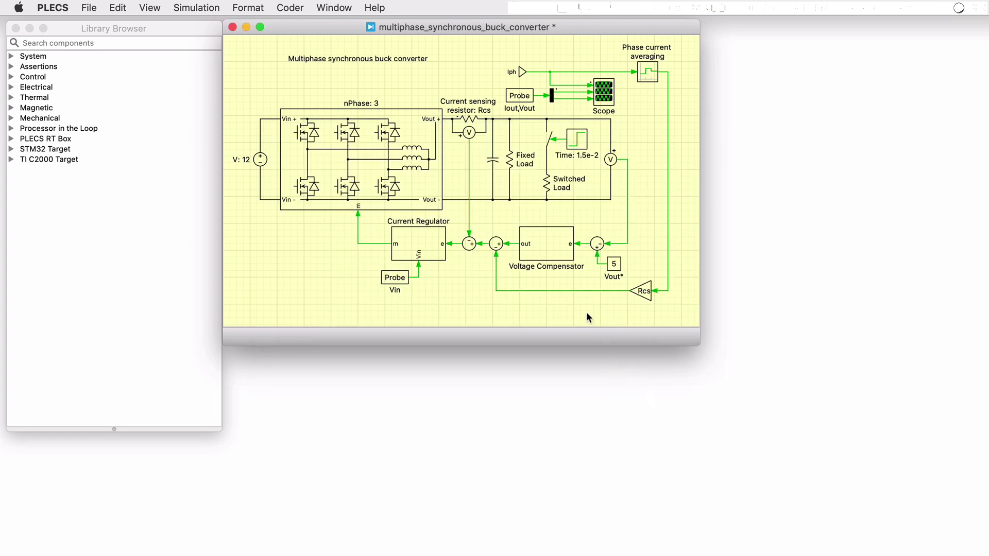
Step: Inspect the 12 V input source, the Vout* reference of 5 and the Switched Load
left_click(260, 160)
left_click(612, 265)
left_click(547, 185)
left_click(587, 188)
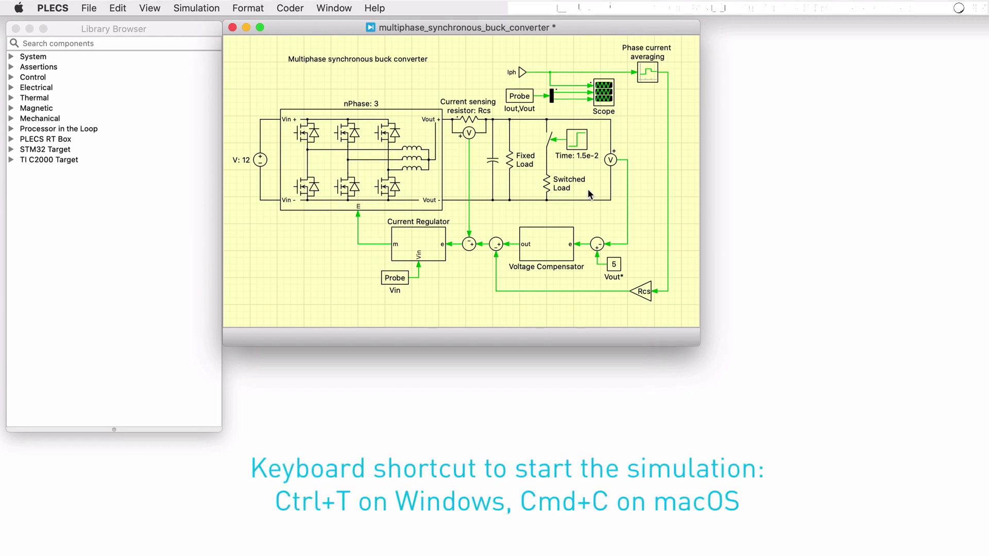
Step: Run the simulation and open the Scope to view the waveforms
key("super+t")
left_click(598, 98)
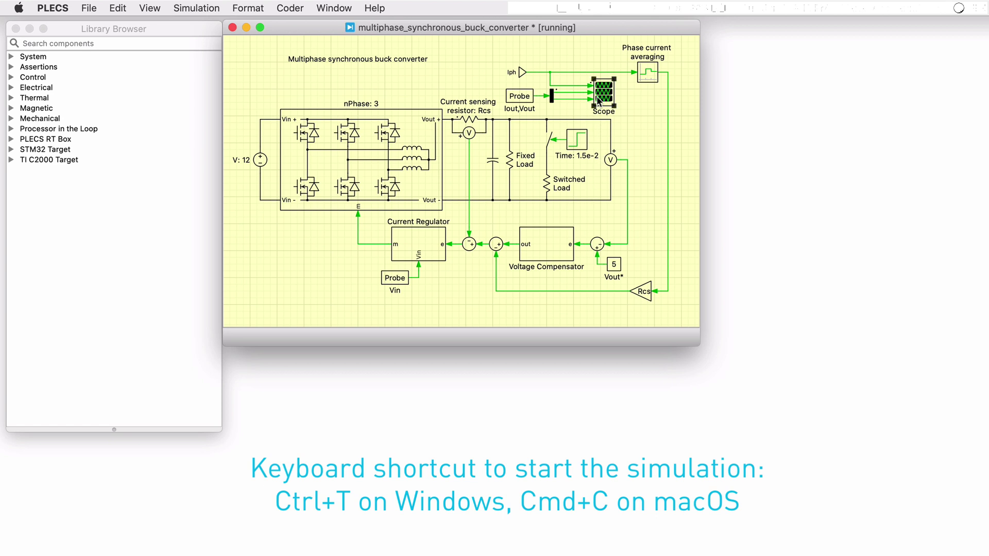
double_click(598, 98)
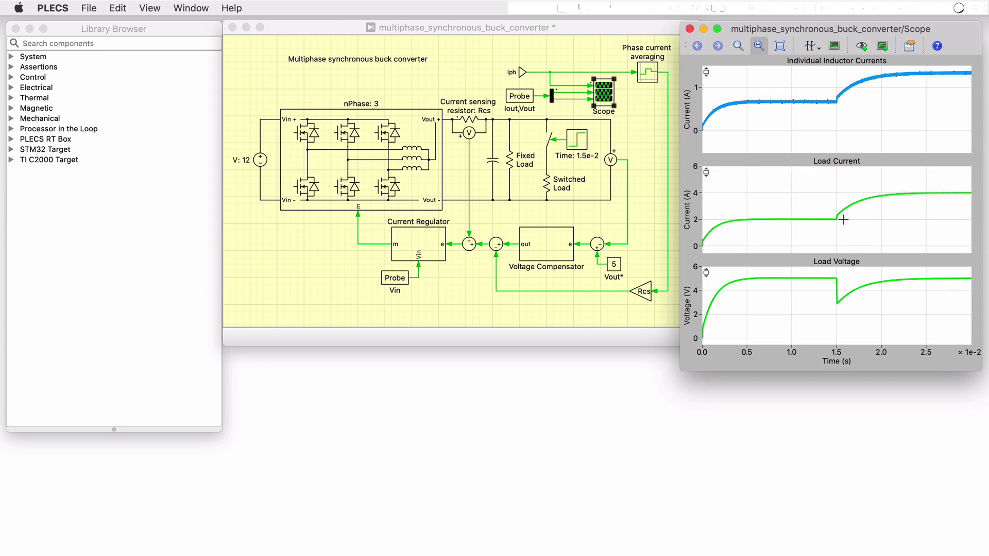
Step: Look under the mask of the nPhase converter block
left_click(424, 180)
right_click(425, 181)
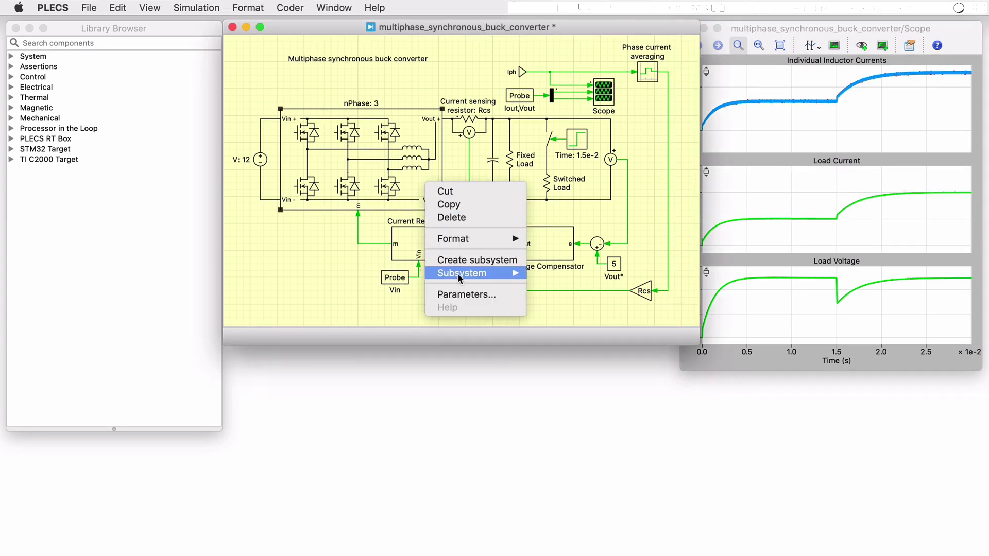
mouse_move(463, 273)
left_click(572, 286)
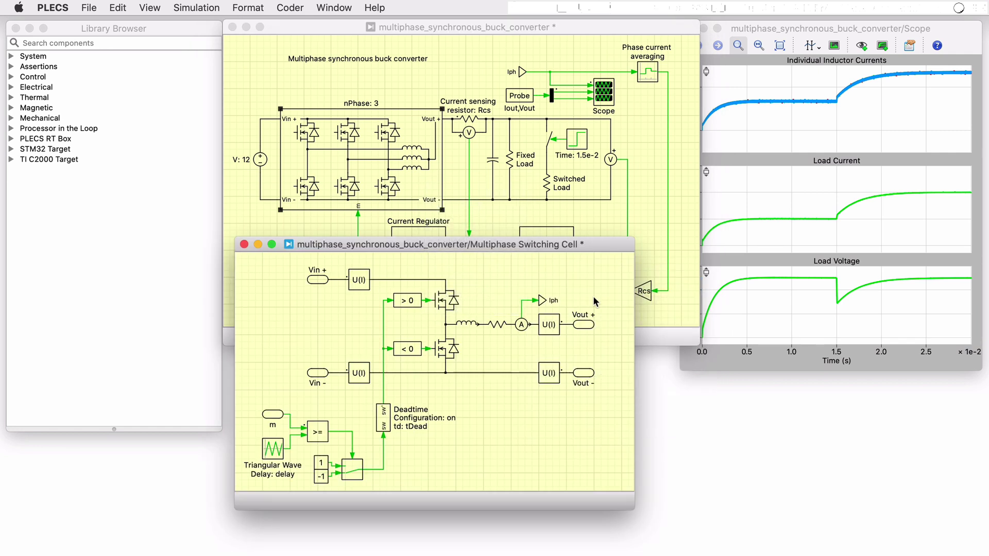
Step: Select the phase leg's upper and lower MOSFETs, inductor and resistor
left_click(455, 308)
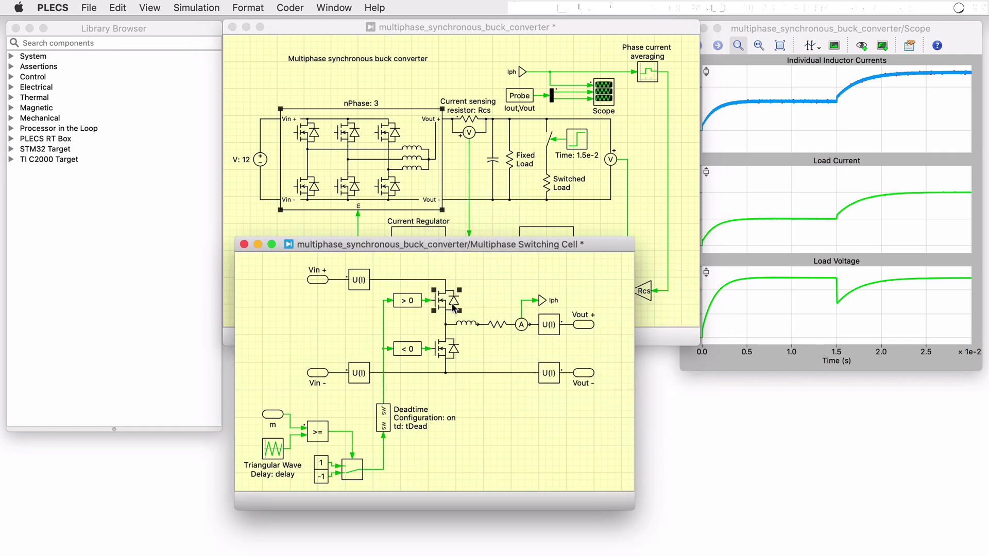
left_click(454, 347, "shift")
left_click(467, 323, "shift")
left_click(495, 325, "shift")
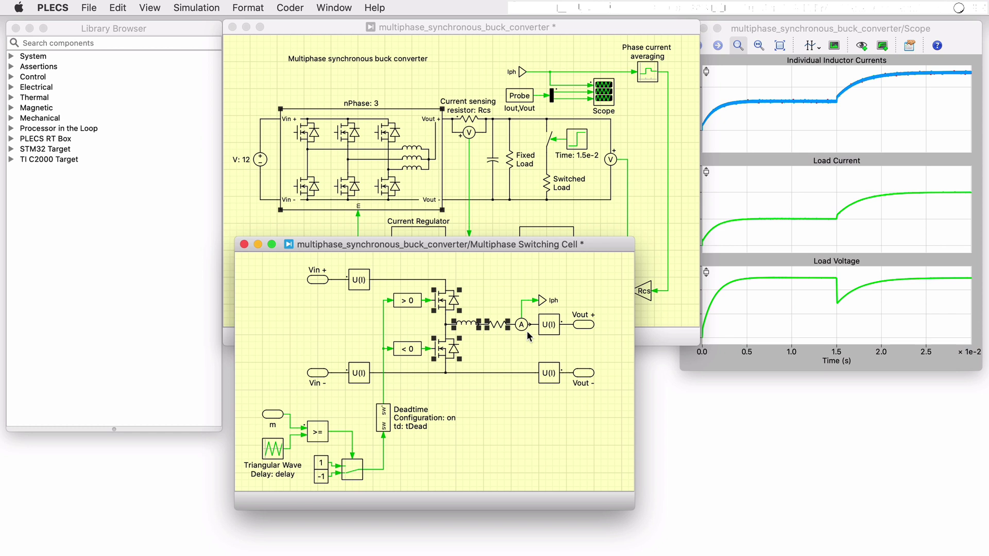
Step: Select the Vout+, Vout-, Vin- and Vin+ U(I) blocks, then the phase-leg ammeter
left_click(541, 326)
left_click(548, 379, "shift")
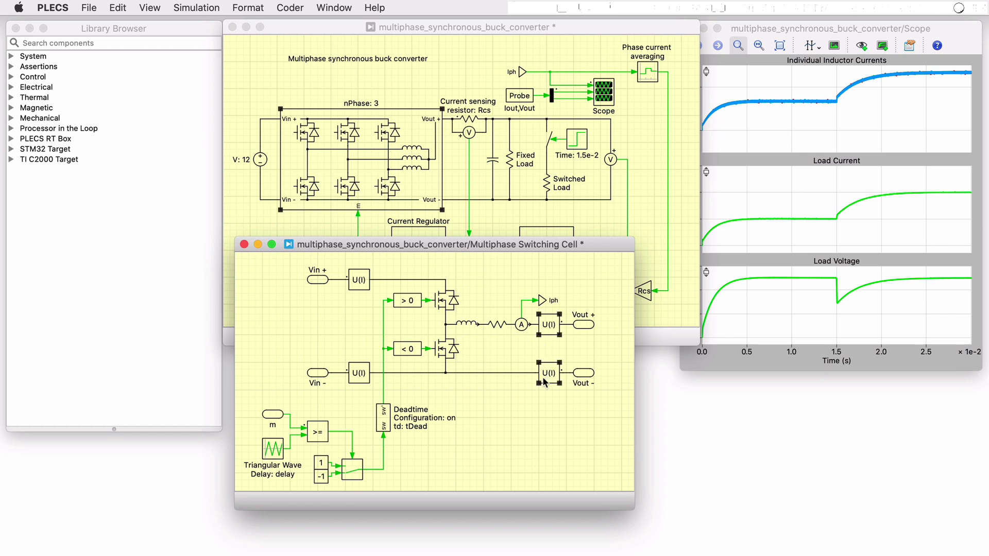
left_click(367, 380, "shift")
left_click(362, 287, "shift")
left_click(473, 335)
left_click(522, 325)
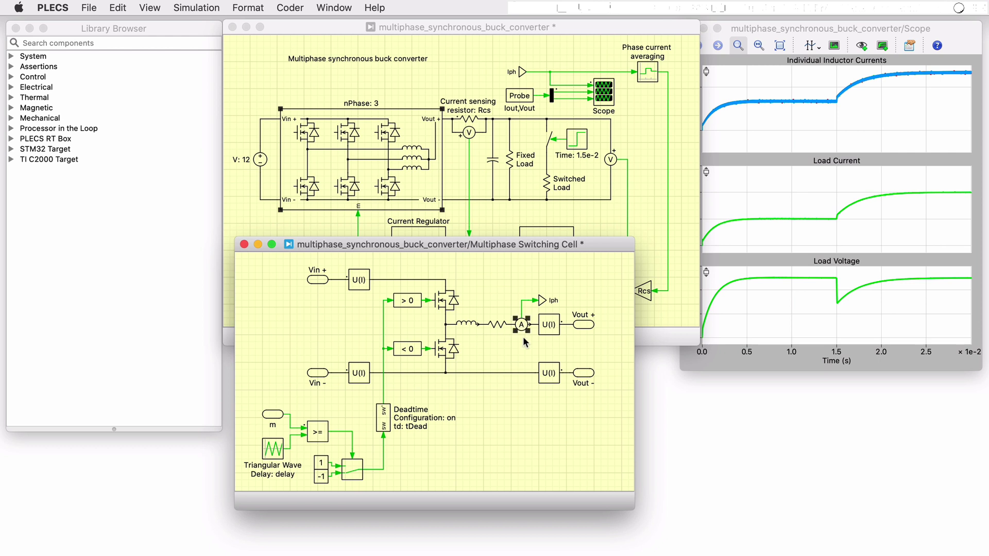
double_click(549, 333)
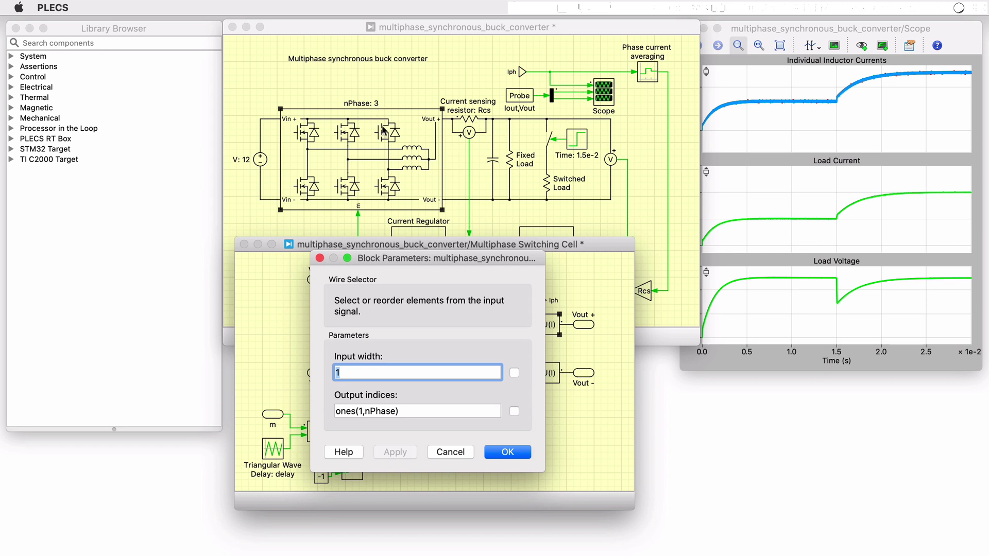
left_click(522, 448)
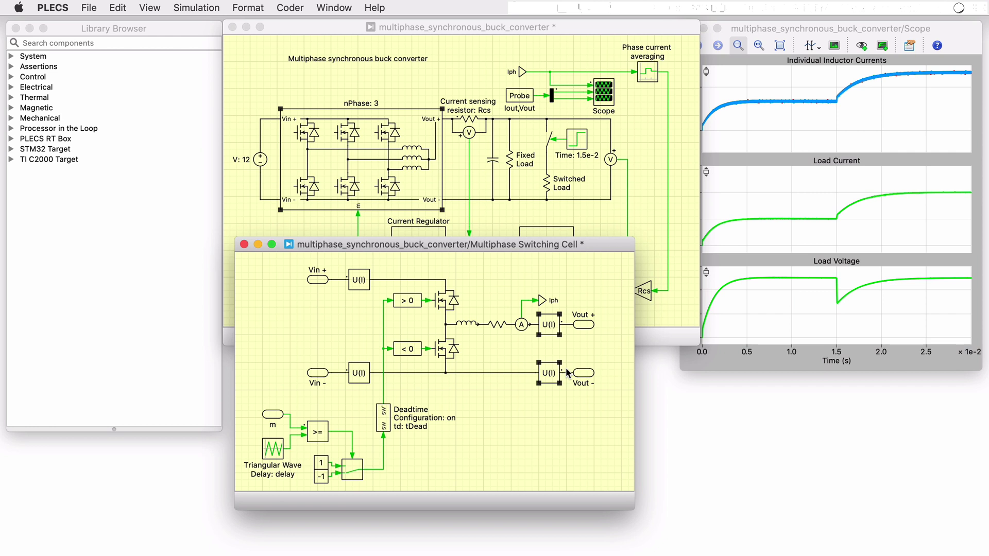
Step: Select the Triangular Wave carrier block, then close the Multiphase Switching Cell subsystem
left_click(519, 364)
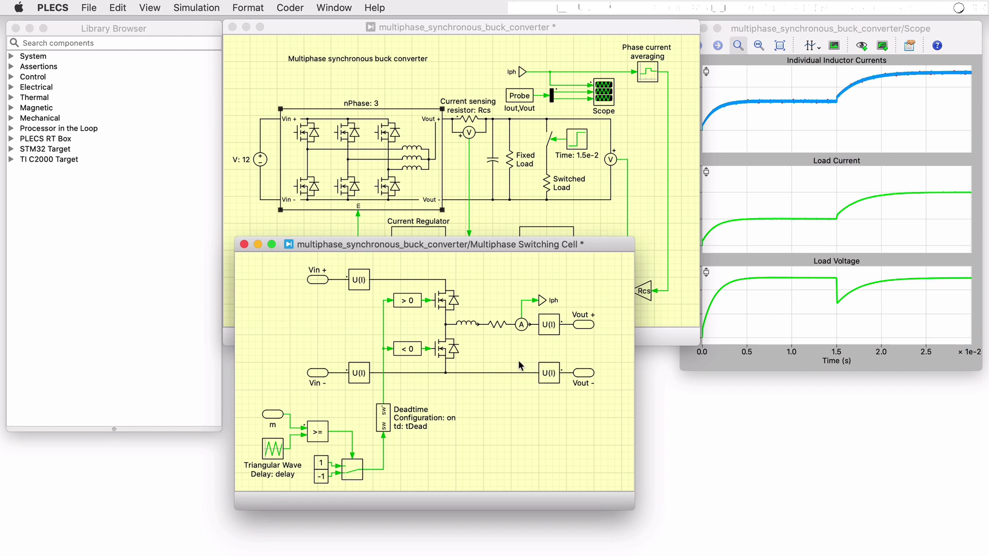
left_click(280, 445)
left_click(244, 244)
Step: Open the switching cell's Mask Editor and review its initialization code in an enlarged window
right_click(407, 193)
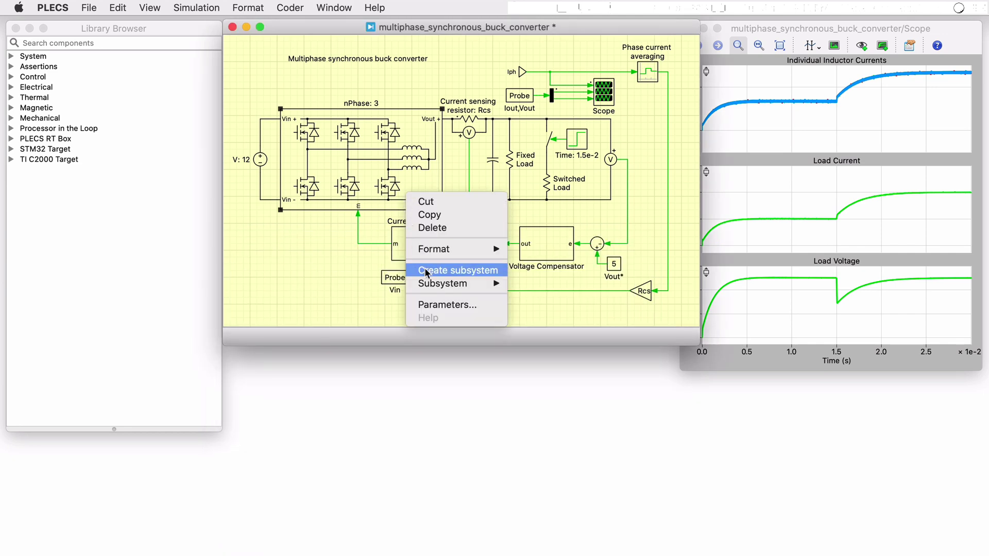
mouse_move(436, 283)
left_click(577, 288)
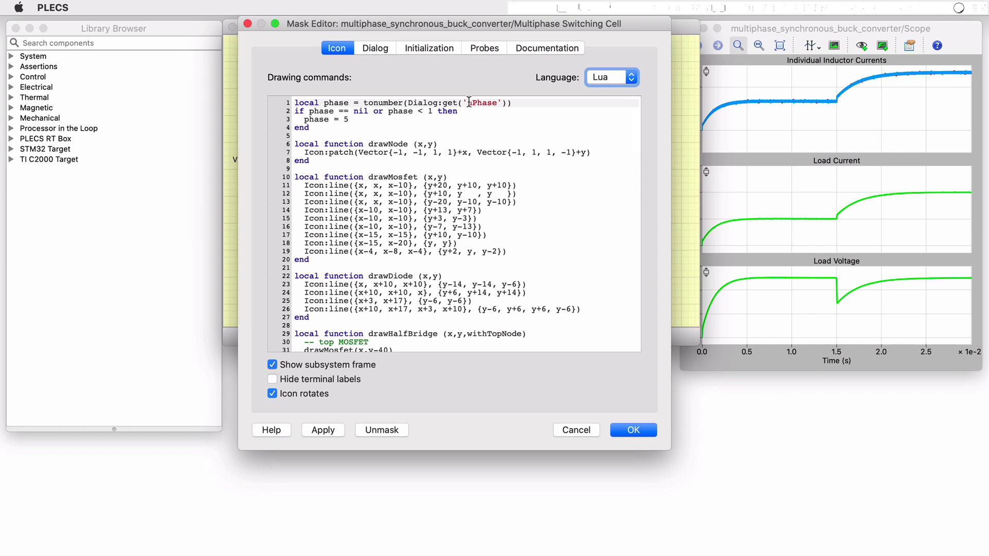
left_click(442, 47)
left_click_drag(670, 449, 839, 530)
left_click(615, 252)
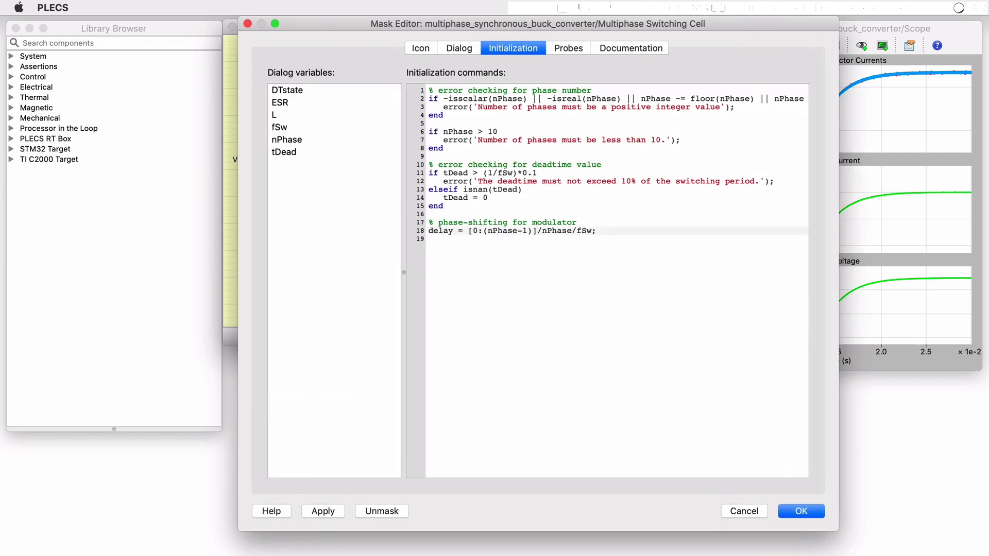
Step: Review the mask's icon drawing code and dialog parameters, then cancel without changes
left_click(430, 49)
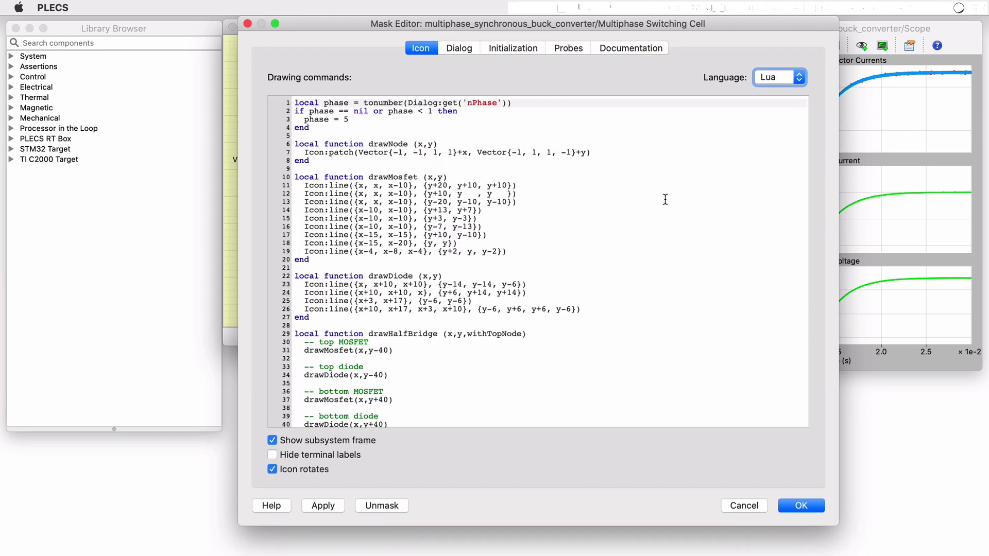
scroll(664, 199, "down", 15)
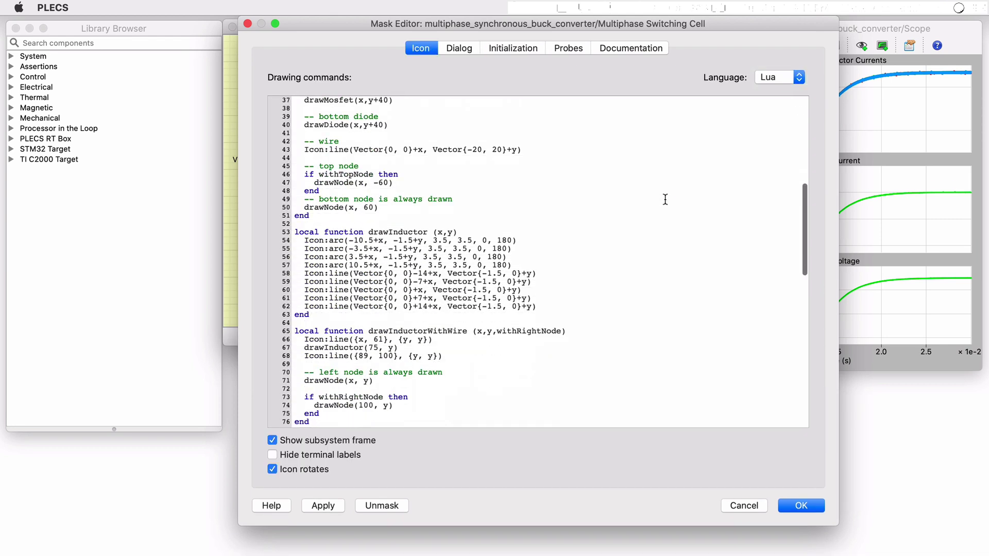
scroll(664, 199, "down", 10)
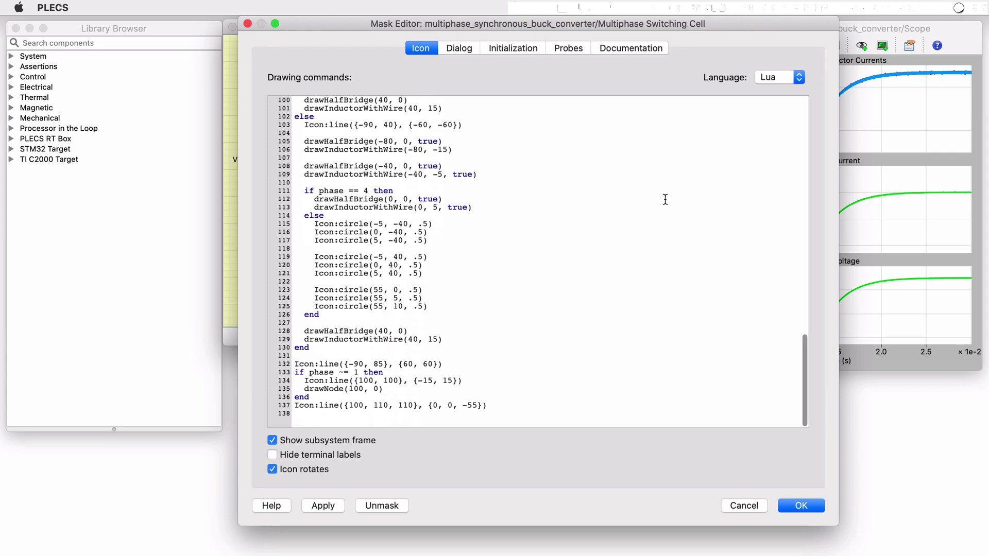
left_click(463, 49)
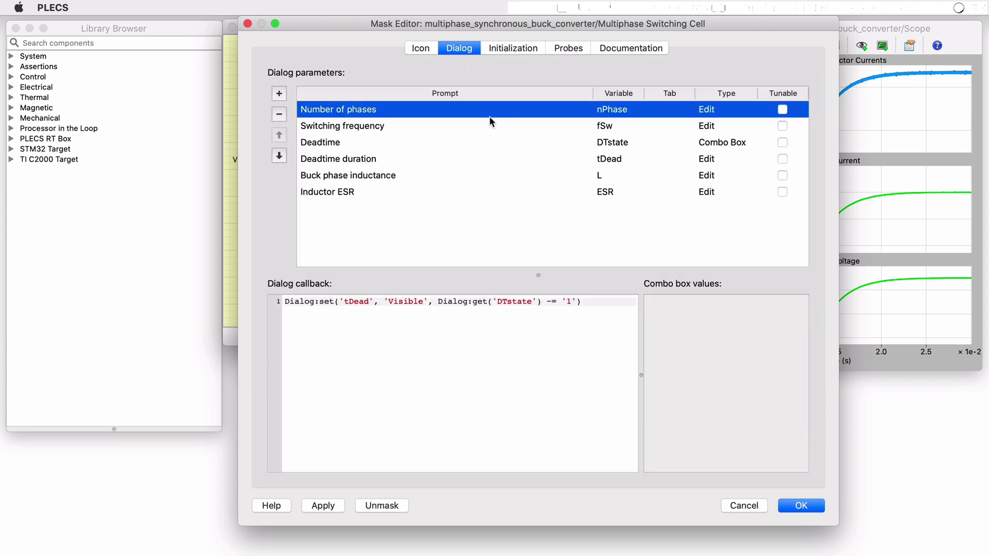
left_click(594, 304)
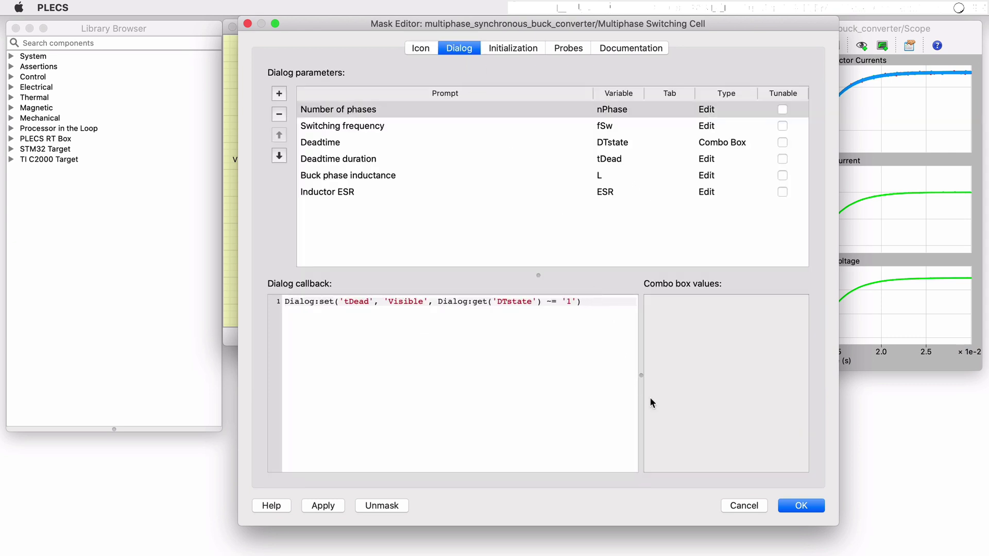
left_click(744, 506)
double_click(421, 186)
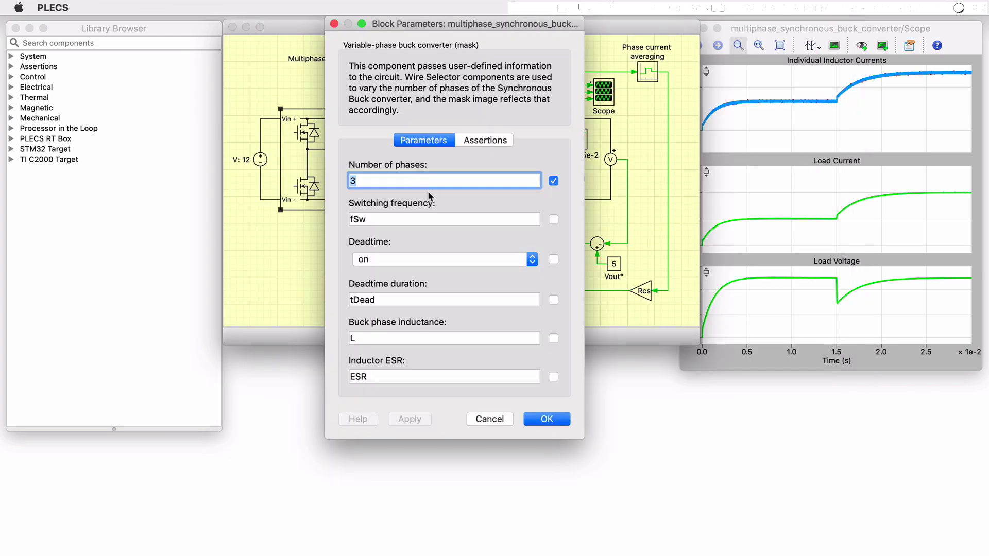
left_click(521, 266)
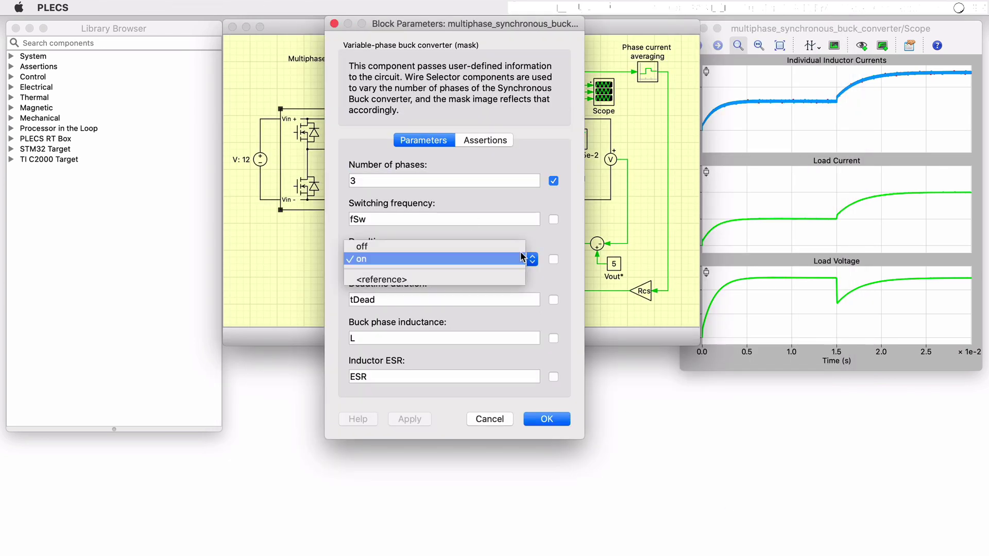
left_click(519, 241)
left_click(531, 266)
left_click(523, 272)
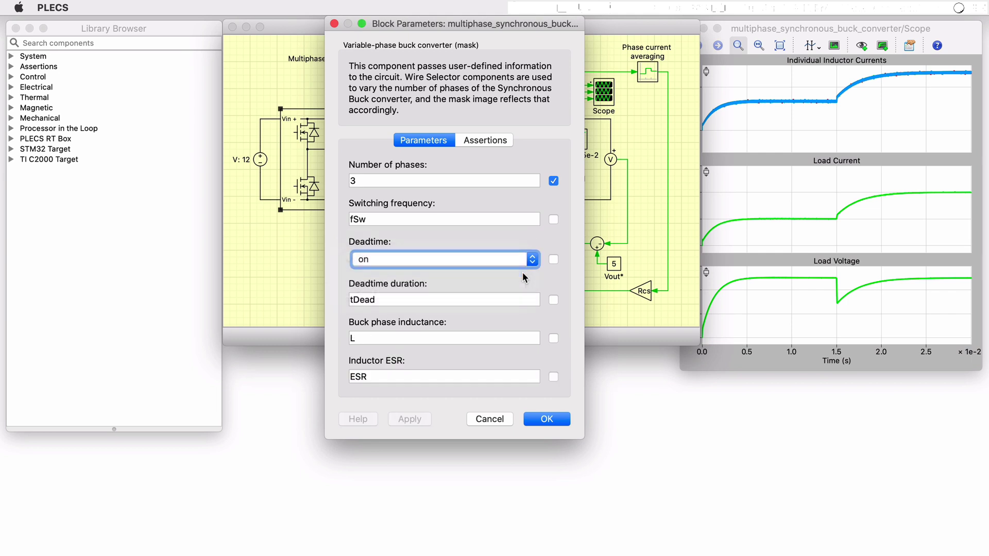
left_click(527, 299)
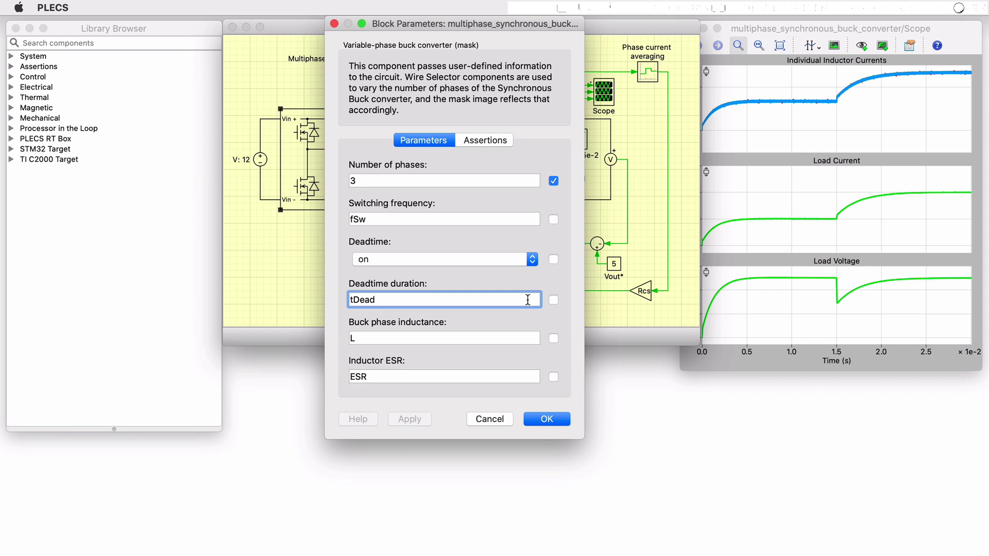
left_click(511, 419)
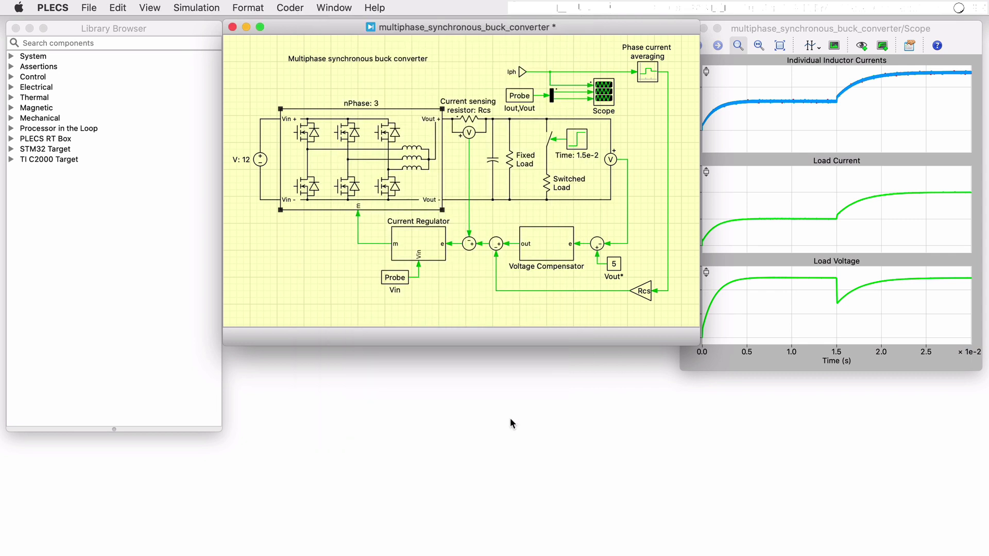
left_click(505, 308)
left_click(421, 186)
key("super+u")
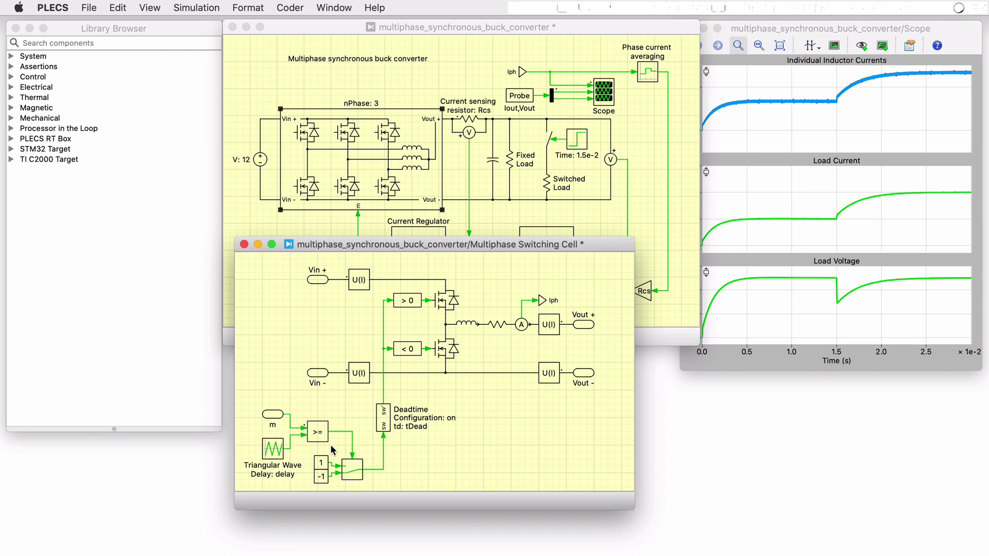
left_click(597, 227)
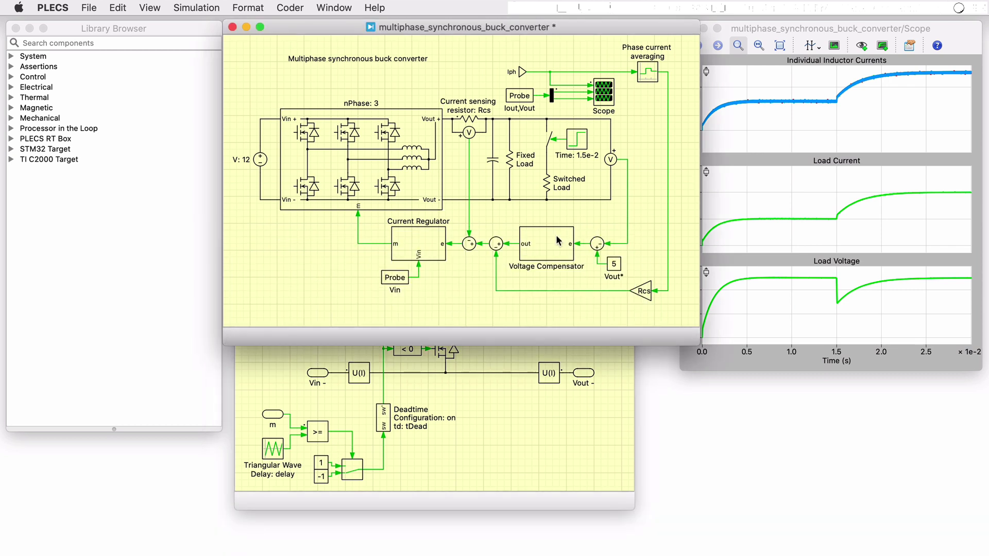
left_click(559, 240)
left_click(441, 237, "shift")
left_click(612, 162)
left_click(615, 268, "shift")
left_click(475, 120)
left_click(643, 78)
left_click(495, 243, "shift")
left_click(391, 433)
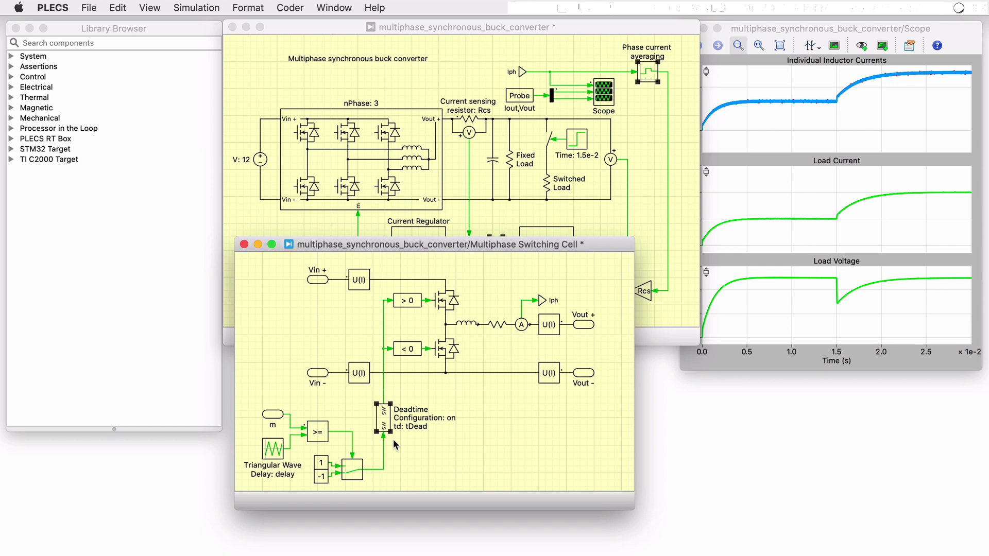
Step: Zoom the Scope traces into a narrow band around 3 ms to show three interleaved currents
left_click(244, 244)
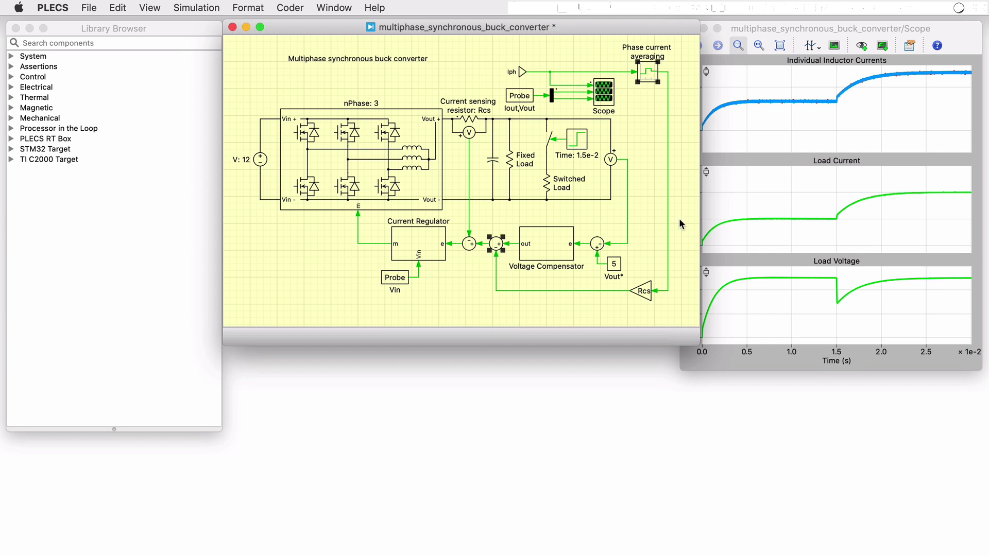
left_click(759, 45)
left_click_drag(720, 106, 729, 99)
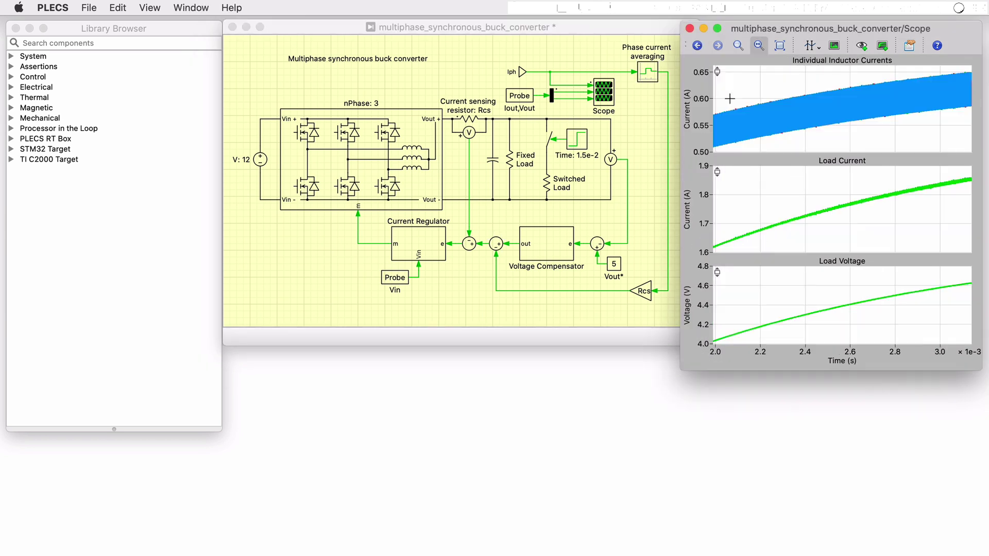
left_click(937, 104)
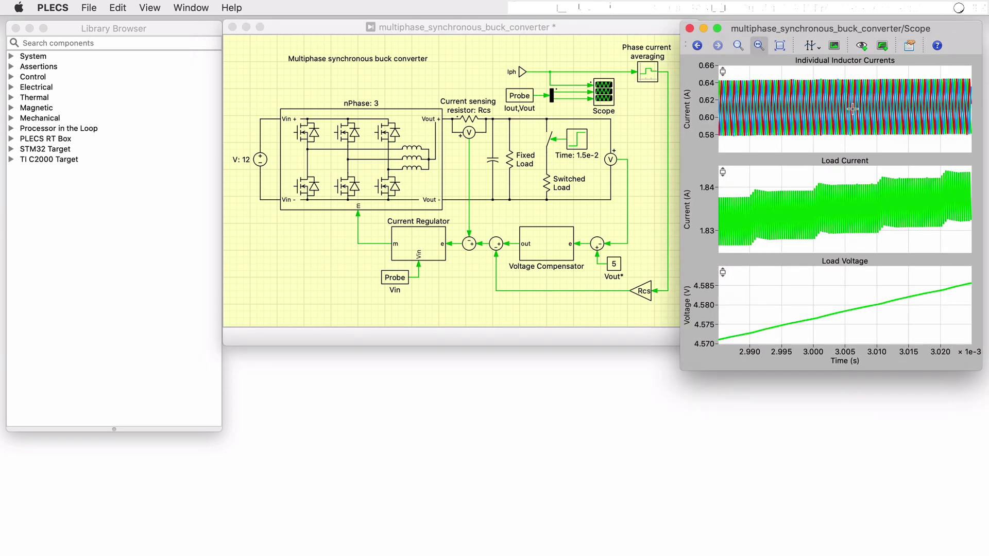
left_click_drag(805, 109, 825, 110)
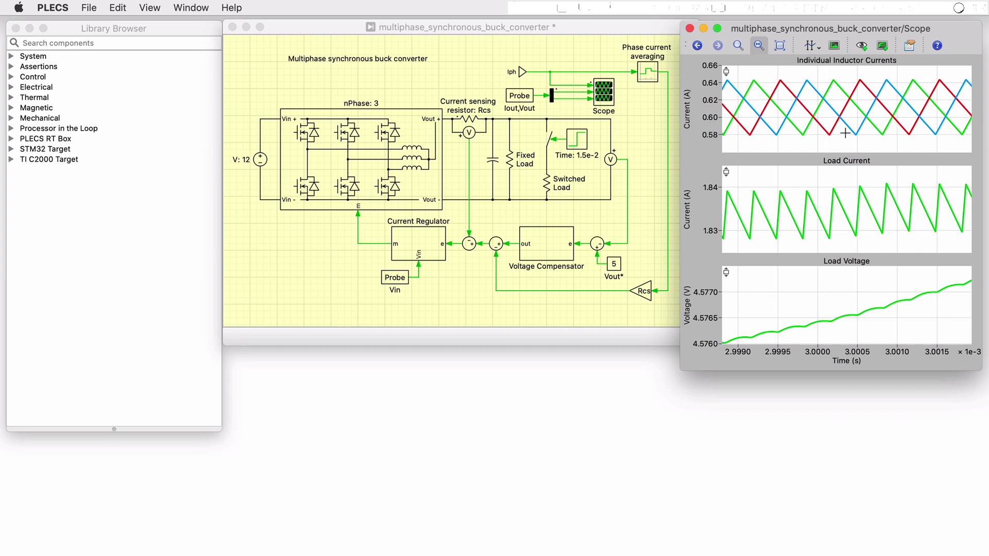
Step: Change the converter's nPhase value from 3 to 4
left_click(375, 103)
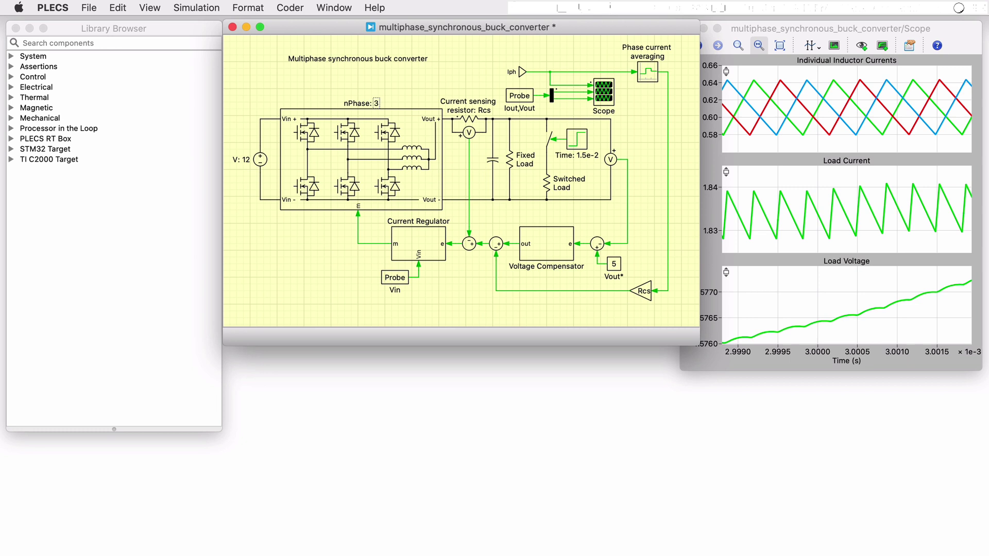
key("BackSpace")
type("4")
key("Return")
Step: Rerun the simulation and zoom the Scope to about 2–4 ms
key("super+t")
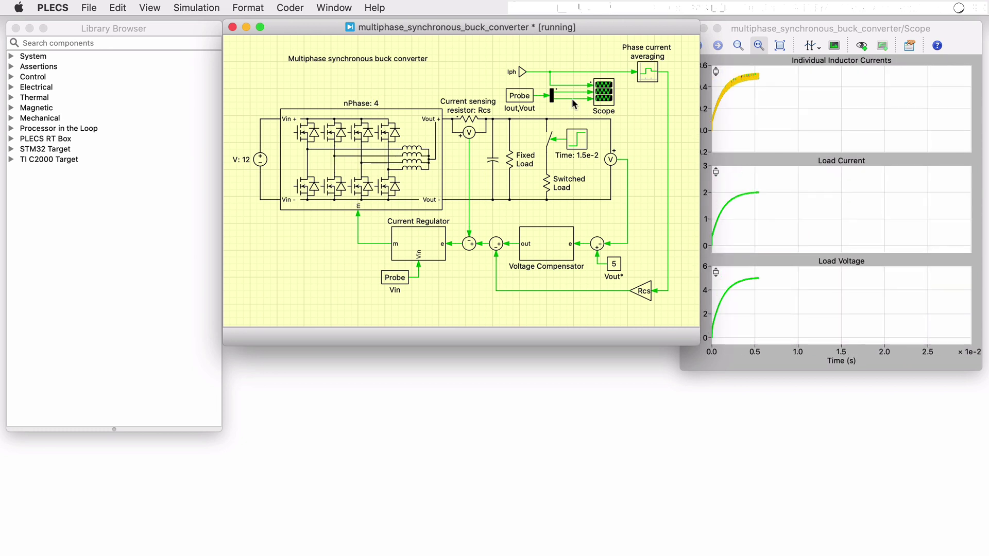
left_click(761, 101)
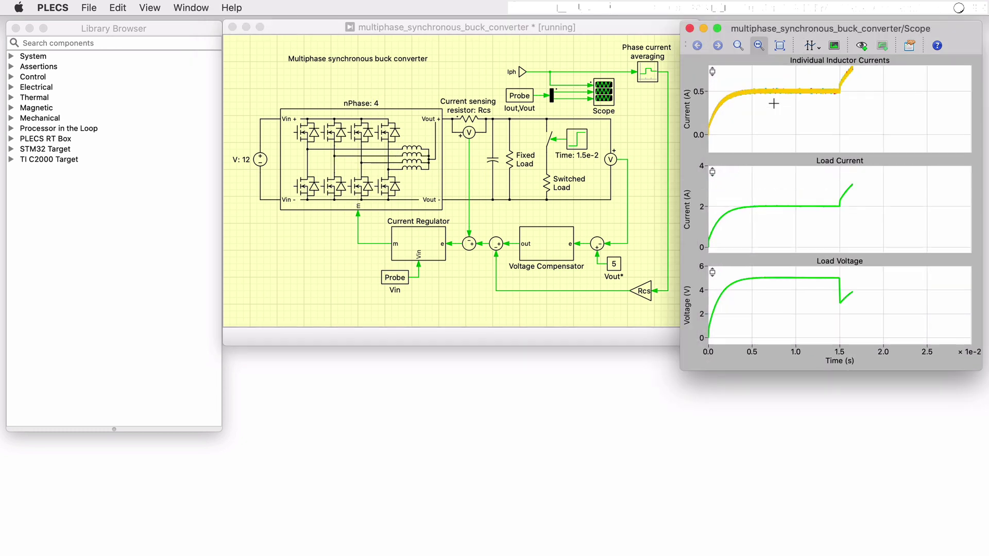
left_click_drag(725, 86, 742, 108)
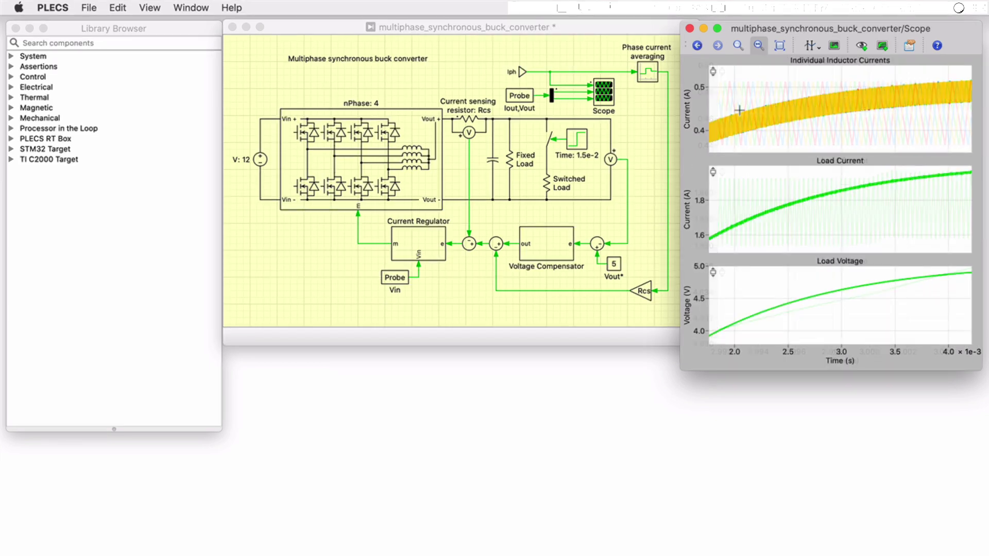